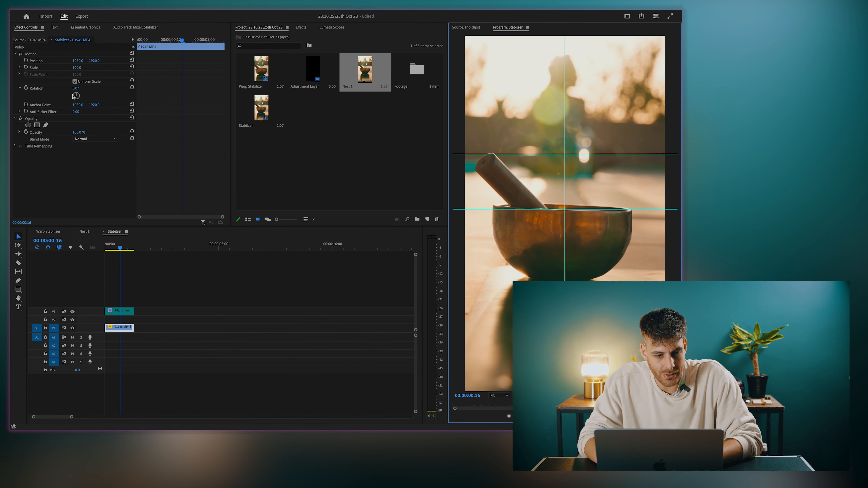
Rotate the selected video clip to -2.5° and scale it up until the black edges are outside the frame.
{"action": "left_click_drag", "start_coordinate": [76, 95], "coordinate": [76, 96]}
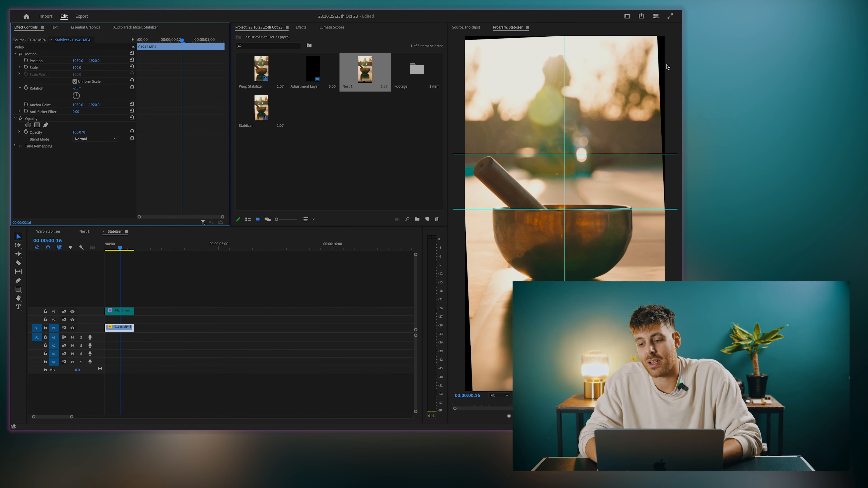
{"action": "left_click", "coordinate": [19, 67]}
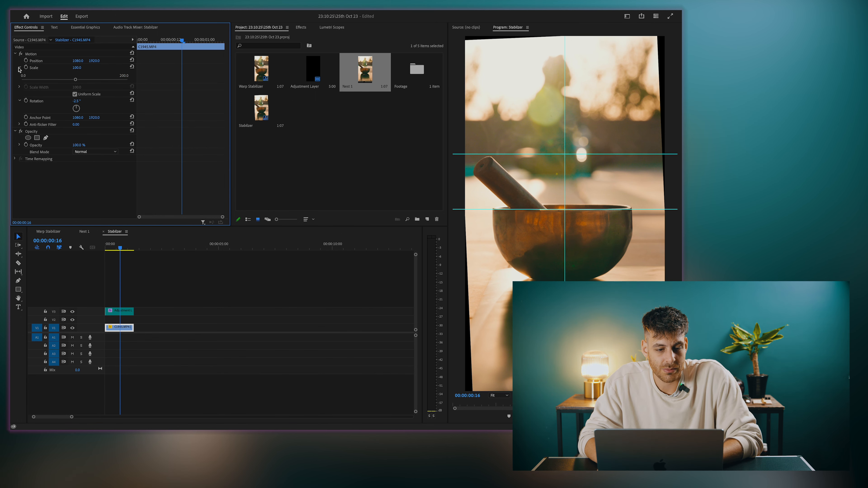
{"action": "left_click_drag", "start_coordinate": [76, 82], "coordinate": [77, 82]}
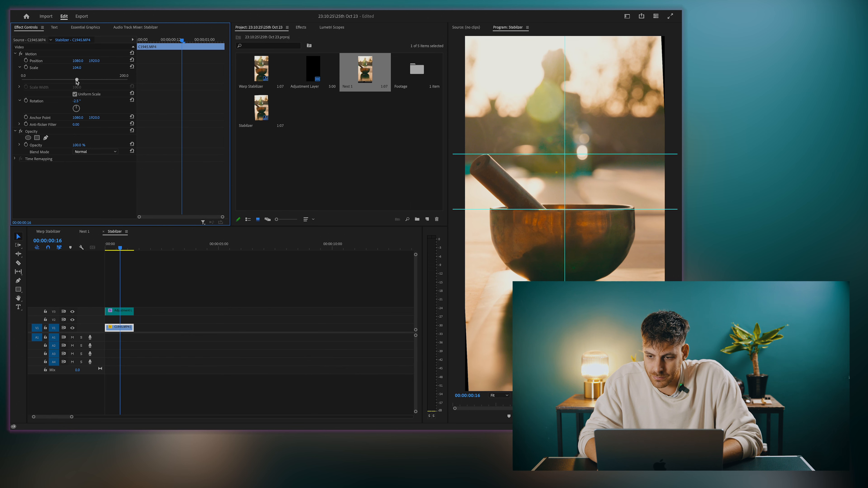
{"action": "left_click", "coordinate": [15, 54]}
Search the effects for "Warp Sta" to find Warp Stabilizer.
{"action": "left_click", "coordinate": [301, 27]}
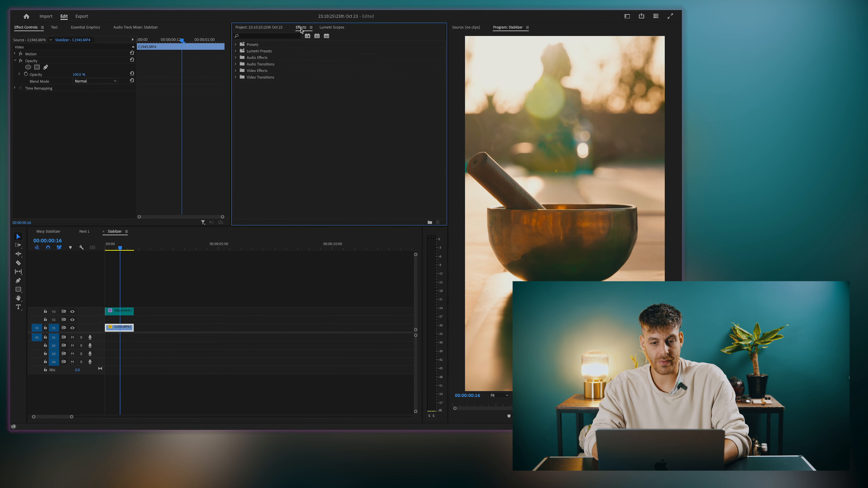
{"action": "left_click", "coordinate": [276, 35]}
{"action": "type", "text": "Warp"}
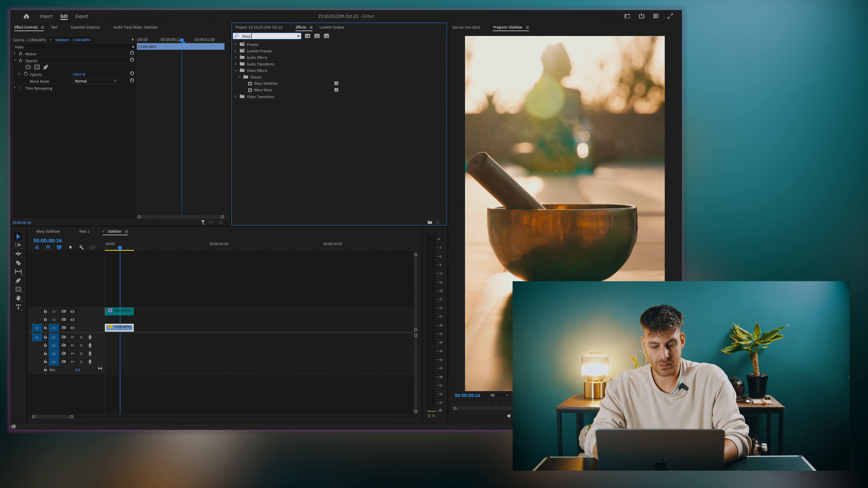
{"action": "type", "text": " Sta"}
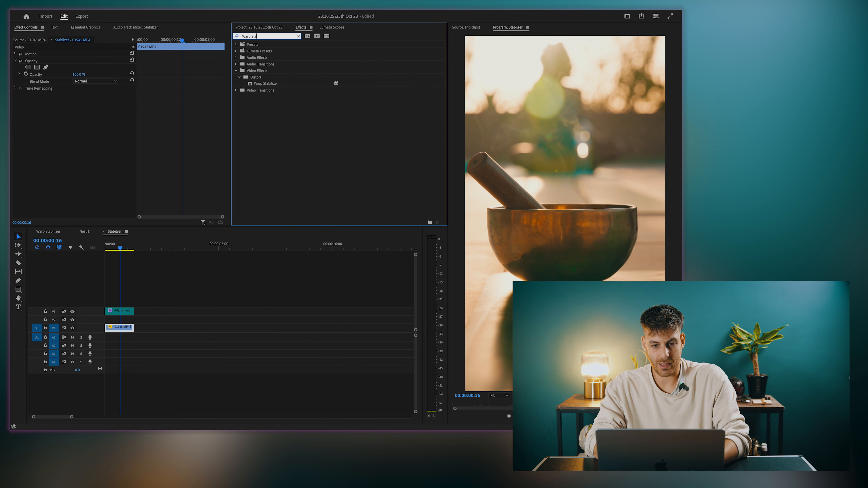
Try applying Warp Stabilizer directly to the video clip on V1, and delete the effect again.
{"action": "left_click_drag", "start_coordinate": [277, 84], "coordinate": [131, 329]}
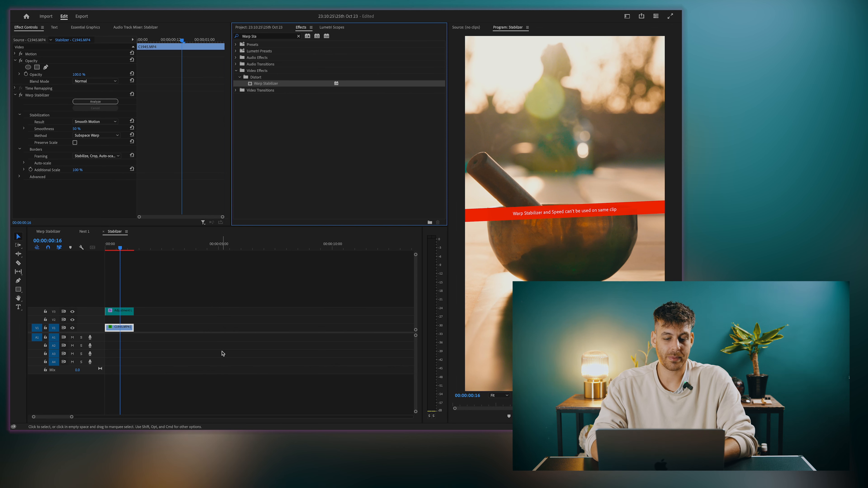
{"action": "left_click", "coordinate": [33, 98]}
{"action": "left_click", "coordinate": [33, 97]}
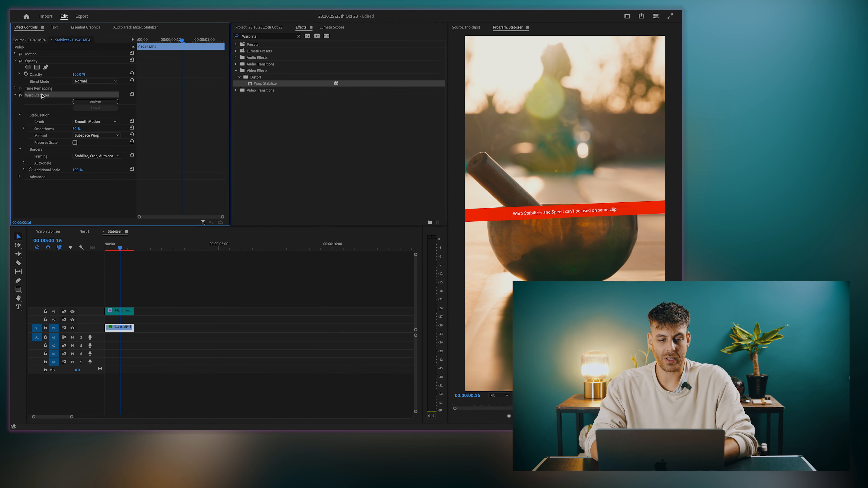
{"action": "key", "text": "Delete"}
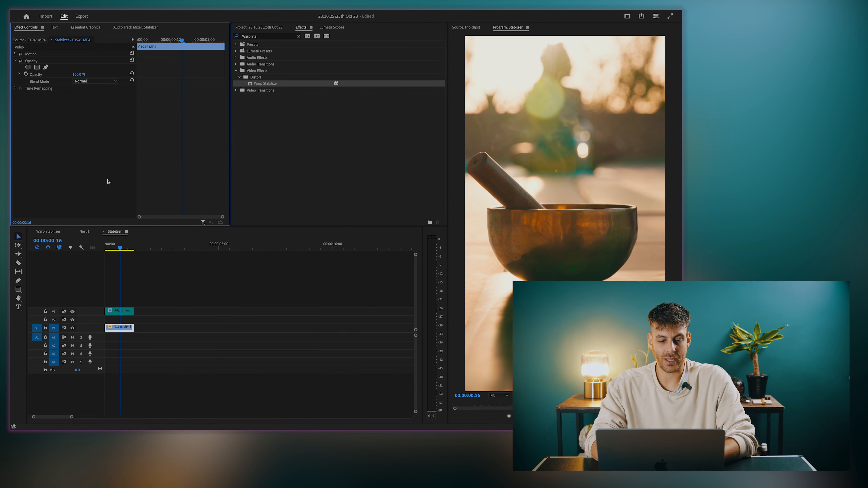
Nest the video clip on V1 into a nested sequence named Warp Nest.
{"action": "right_click", "coordinate": [120, 330]}
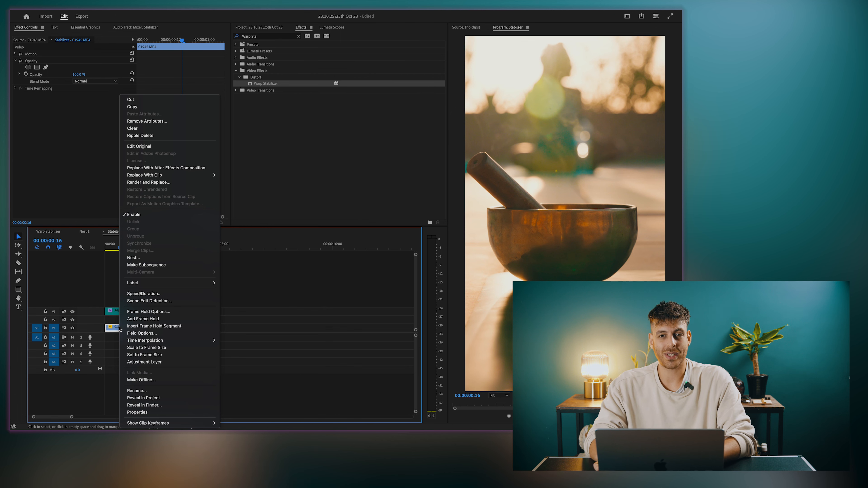
{"action": "left_click", "coordinate": [116, 329]}
{"action": "left_click", "coordinate": [114, 329]}
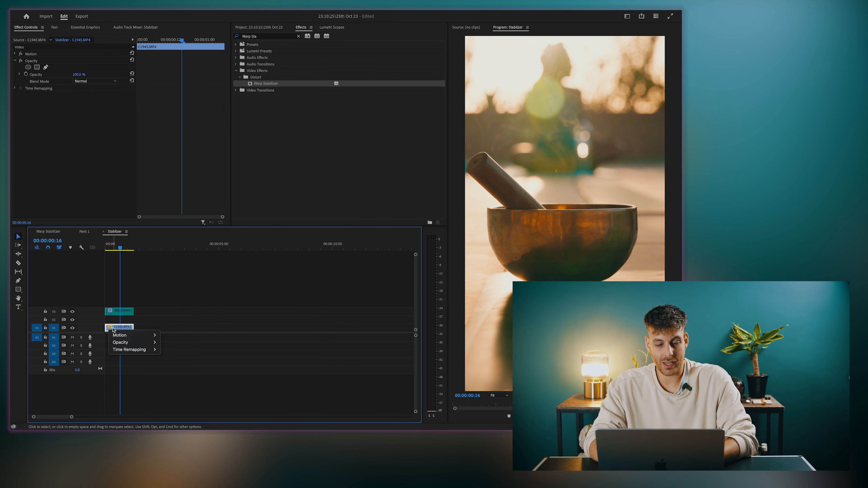
{"action": "left_click", "coordinate": [119, 329]}
{"action": "right_click", "coordinate": [120, 328]}
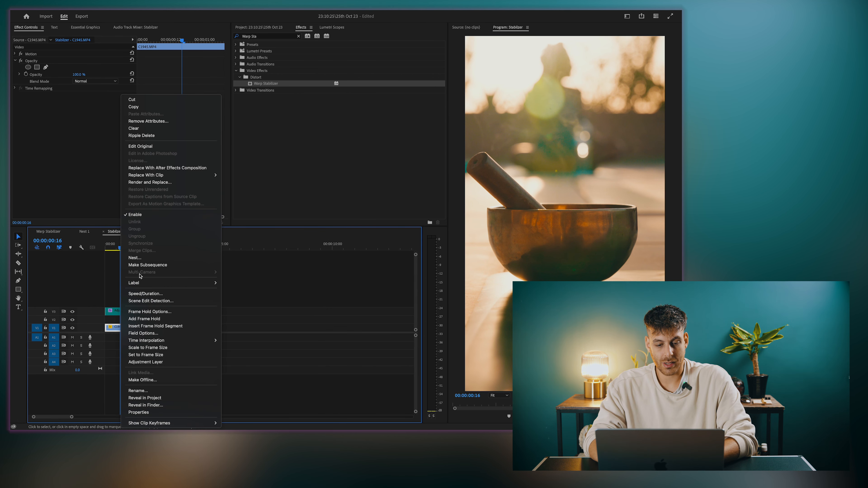
{"action": "left_click", "coordinate": [141, 258]}
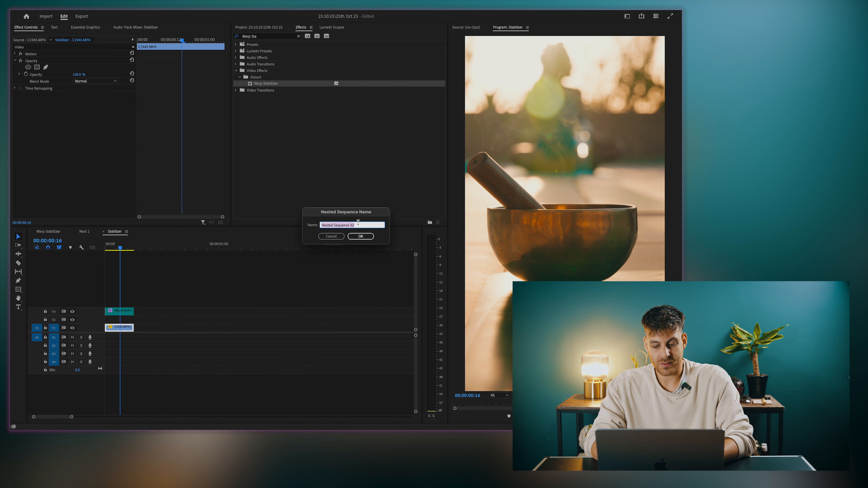
{"action": "type", "text": "Warp Nest"}
{"action": "key", "text": "Return"}
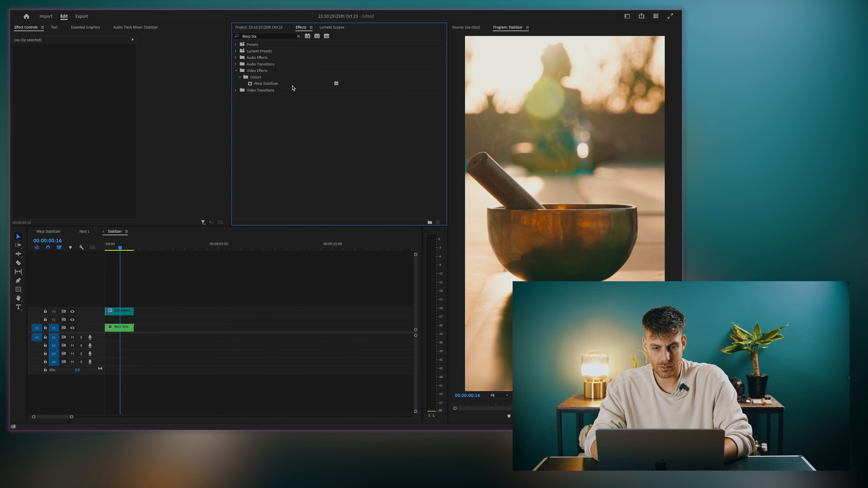
Apply Warp Stabilizer to the Warp Nest clip and play the sequence from the start to check the stabilization.
{"action": "left_click_drag", "start_coordinate": [293, 88], "coordinate": [118, 327]}
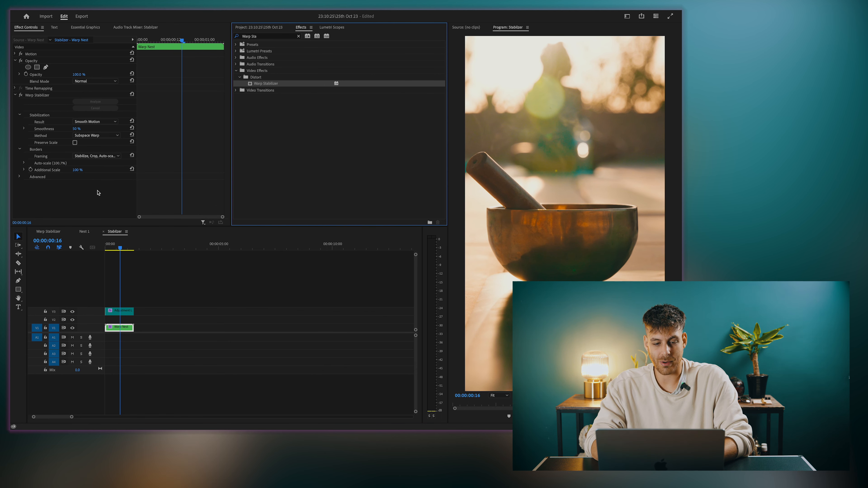
{"action": "left_click", "coordinate": [131, 247]}
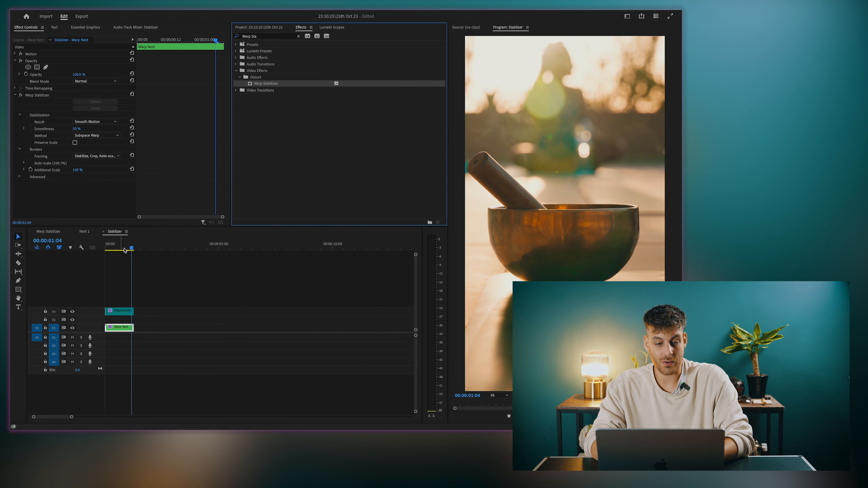
{"action": "left_click_drag", "start_coordinate": [124, 250], "coordinate": [102, 245]}
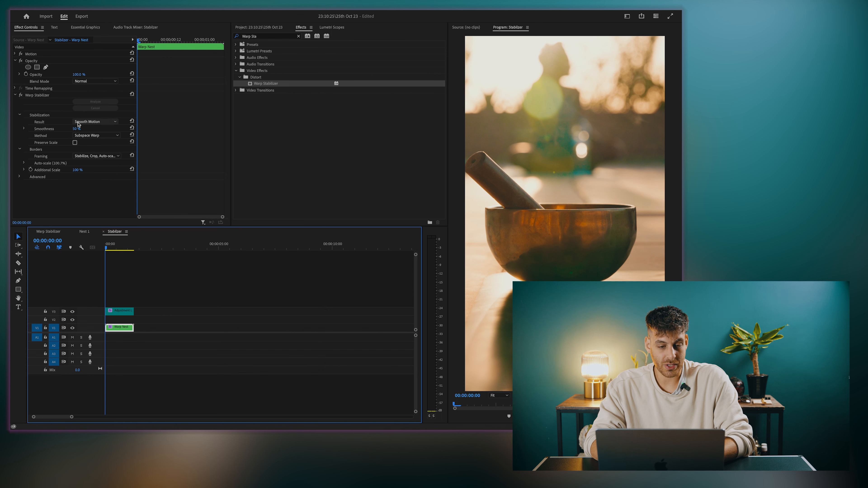
{"action": "left_click", "coordinate": [132, 40]}
{"action": "key", "text": "space"}
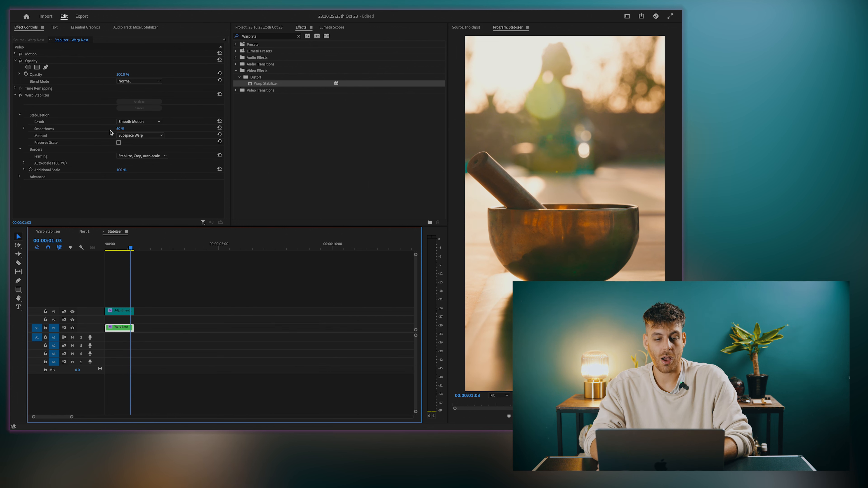
Set the Warp Stabilizer's Smoothness to 6% and play the clip from the start.
{"action": "left_click", "coordinate": [120, 129]}
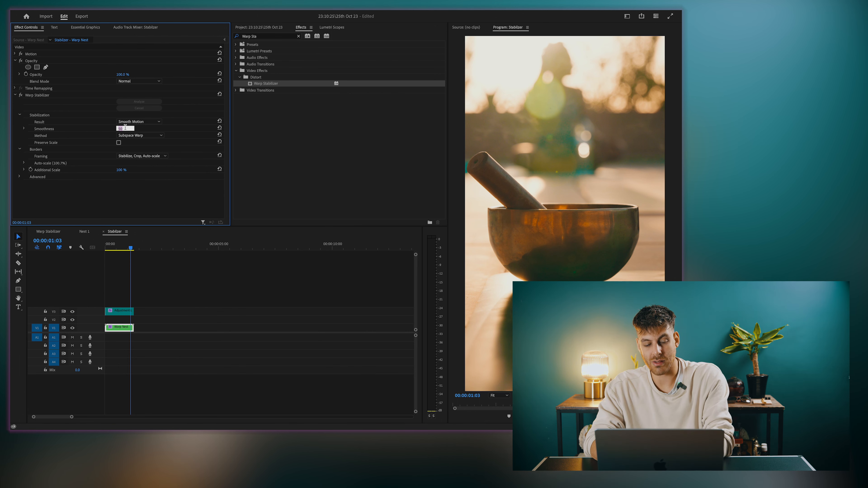
{"action": "type", "text": "6"}
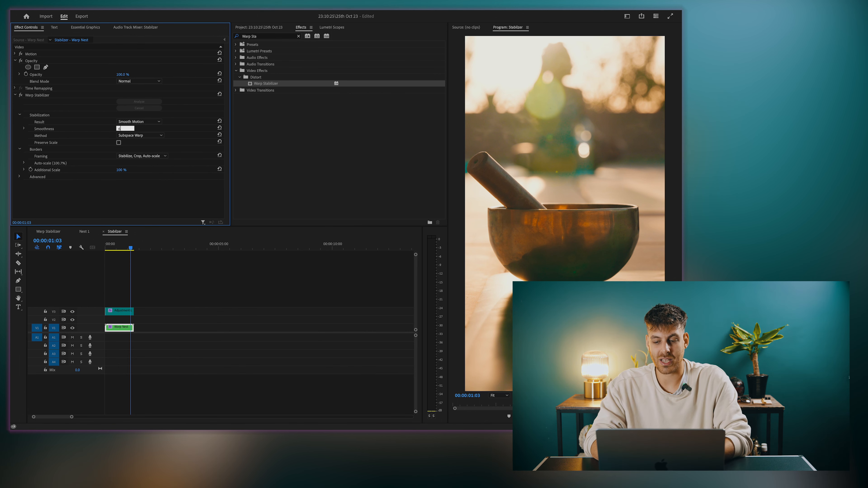
{"action": "key", "text": "Return"}
{"action": "left_click_drag", "start_coordinate": [122, 244], "coordinate": [36, 245]}
{"action": "key", "text": "space"}
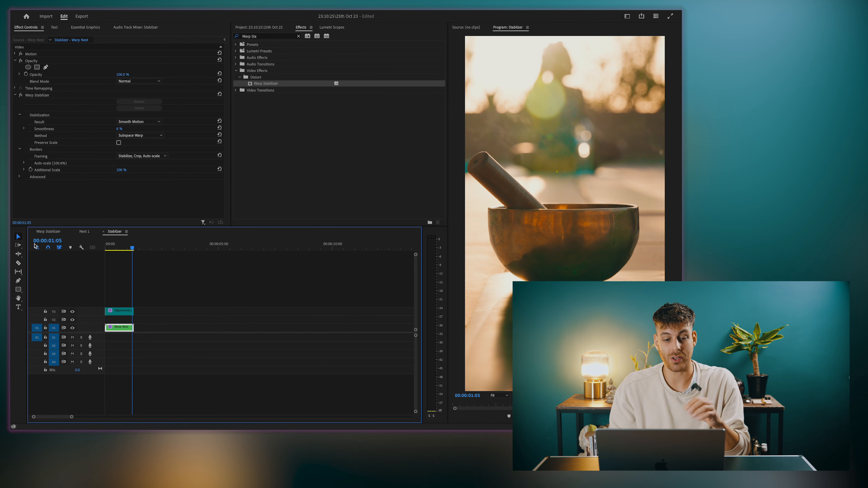
{"action": "key", "text": "space"}
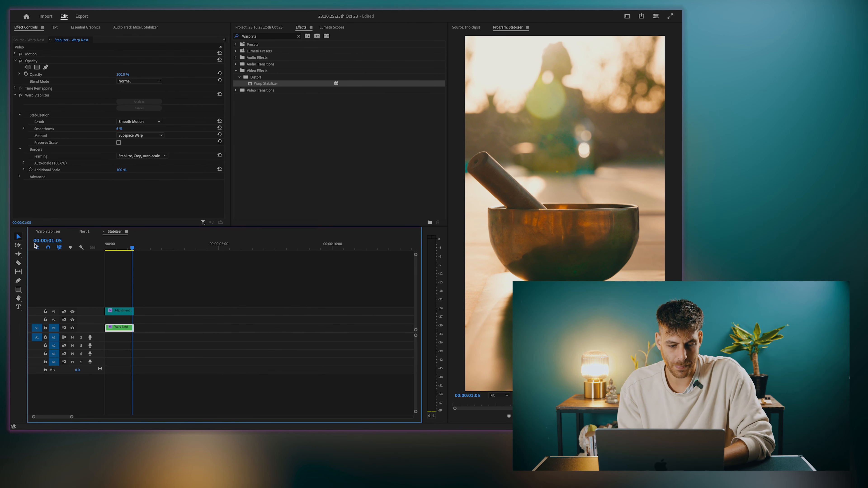
Try the Position stabilization method on the nested clip, comparing it with Subspace Warp, and restore Subspace Warp.
{"action": "left_click", "coordinate": [133, 136]}
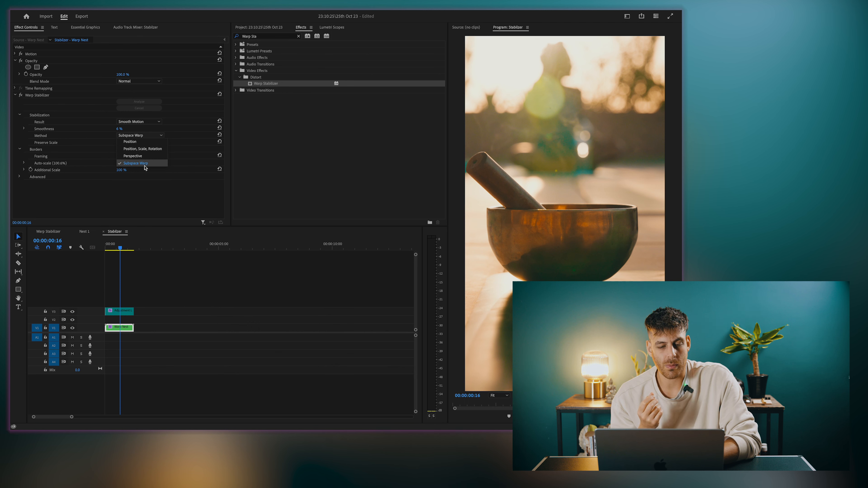
{"action": "left_click", "coordinate": [141, 143]}
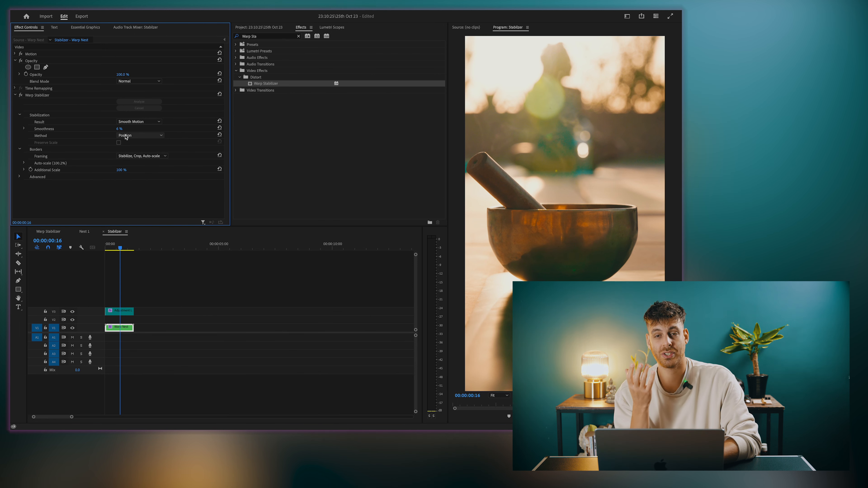
{"action": "left_click", "coordinate": [125, 136]}
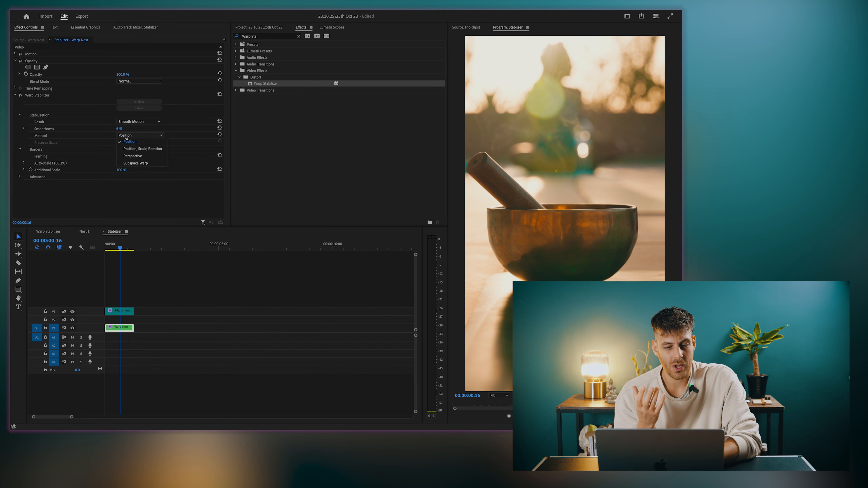
{"action": "left_click", "coordinate": [147, 163]}
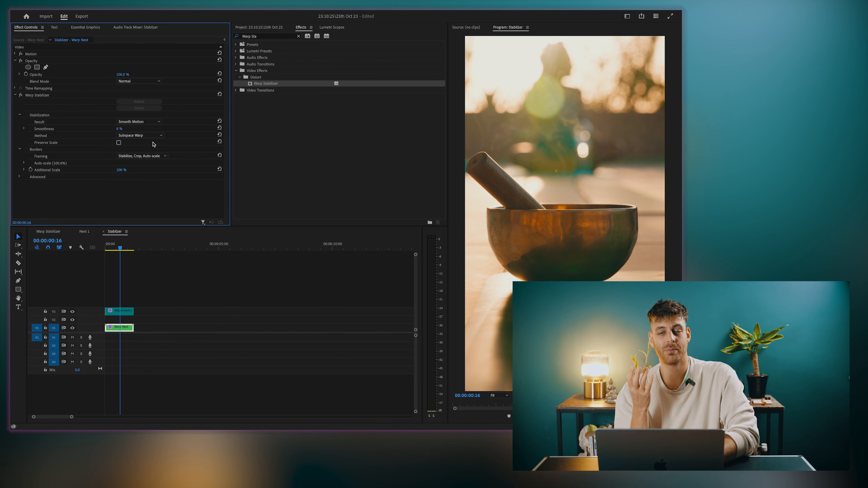
{"action": "left_click", "coordinate": [145, 136]}
{"action": "left_click", "coordinate": [146, 142]}
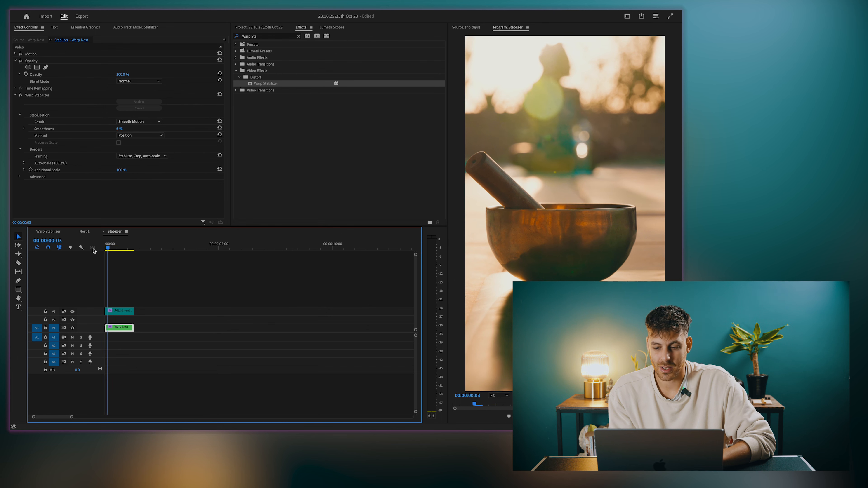
{"action": "left_click", "coordinate": [140, 136]}
{"action": "left_click", "coordinate": [137, 163]}
Return to the start of the sequence and set the Warp Stabilizer's Result to No Motion.
{"action": "left_click", "coordinate": [57, 248]}
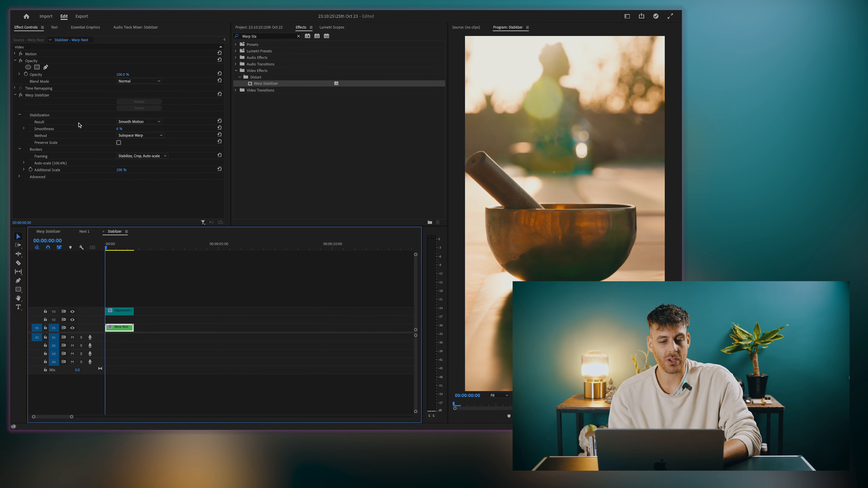
{"action": "left_click", "coordinate": [121, 123]}
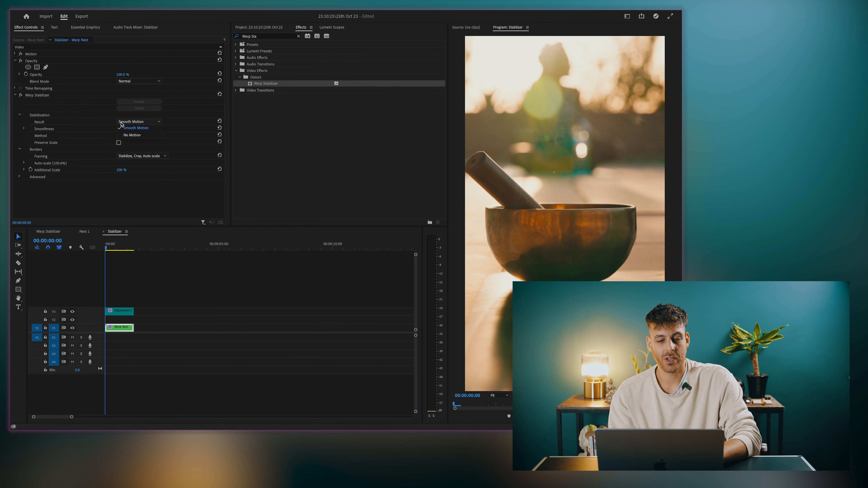
{"action": "left_click", "coordinate": [133, 134]}
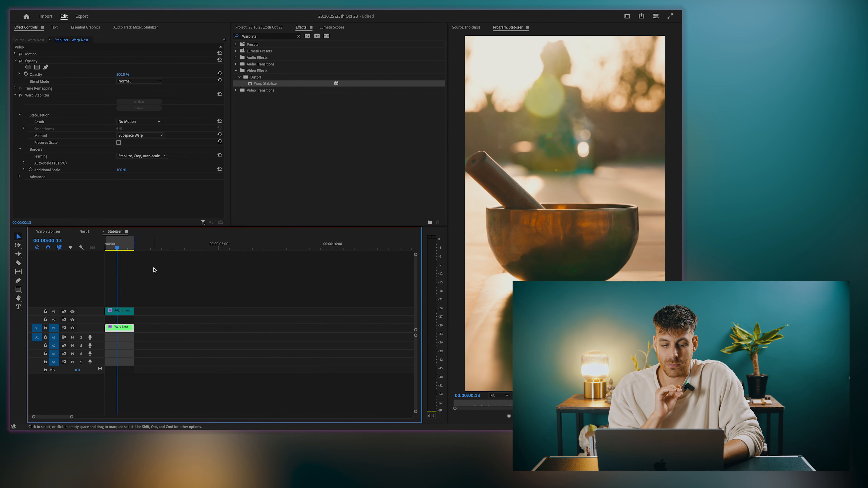
Enable Detailed Analysis in the Warp Stabilizer's advanced settings and play the clip to check the result.
{"action": "left_click", "coordinate": [19, 177]}
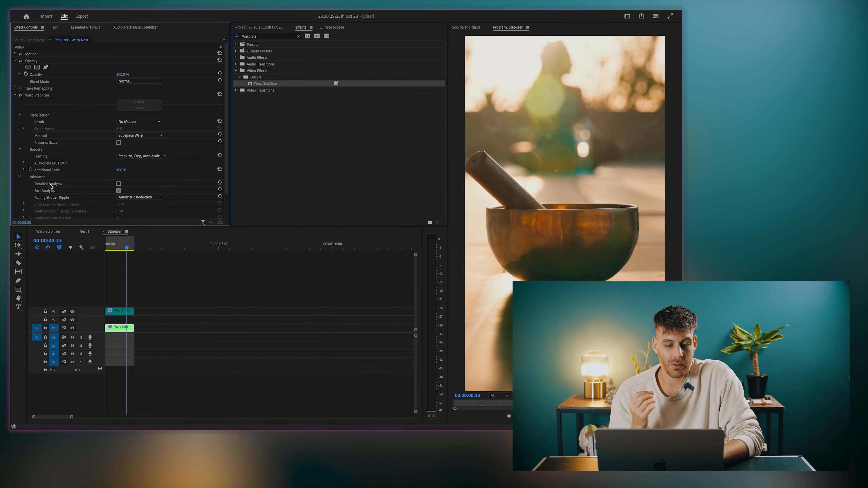
{"action": "left_click", "coordinate": [118, 183]}
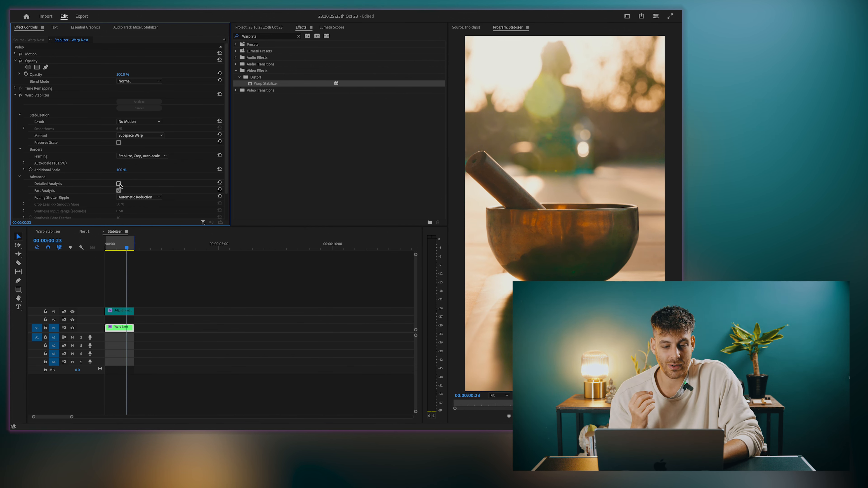
{"action": "left_click", "coordinate": [95, 250]}
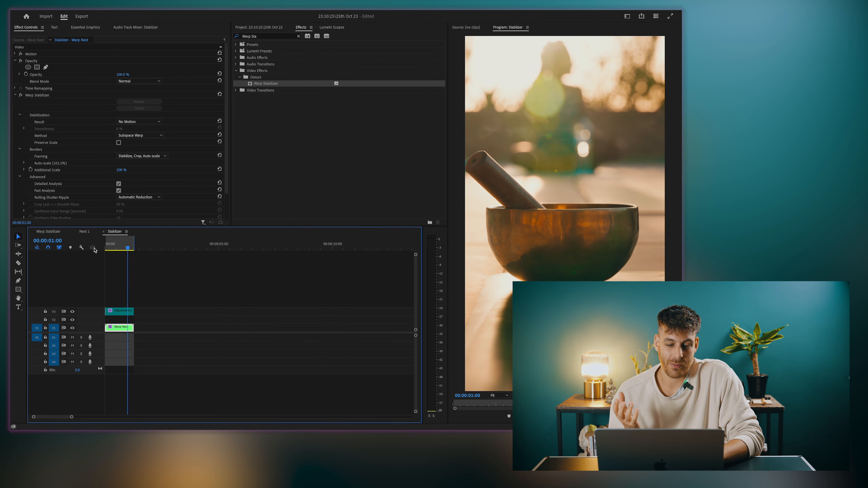
{"action": "key", "text": "space"}
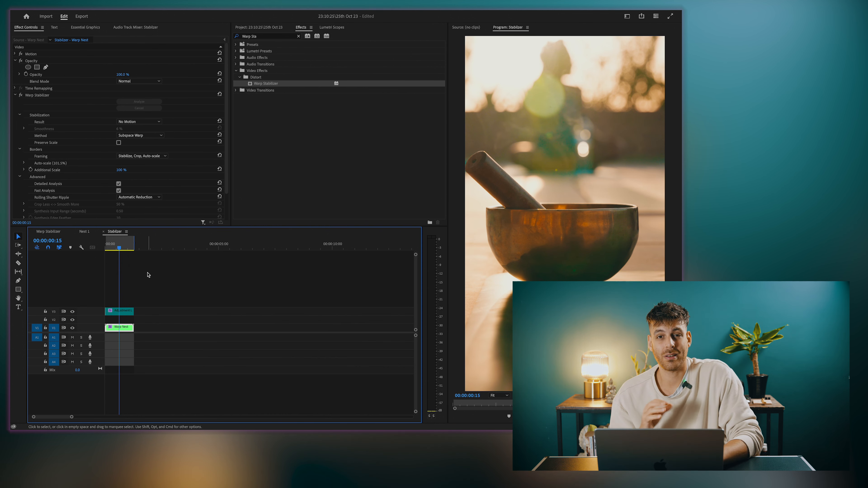